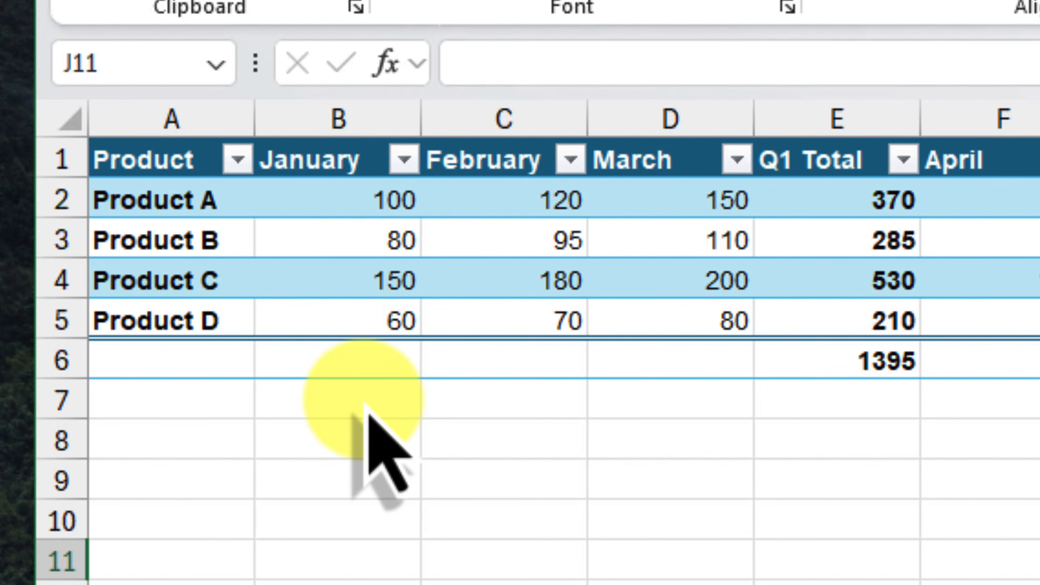
# - Group the January, February and March columns (B to D)
pyautogui.click(326, 117)
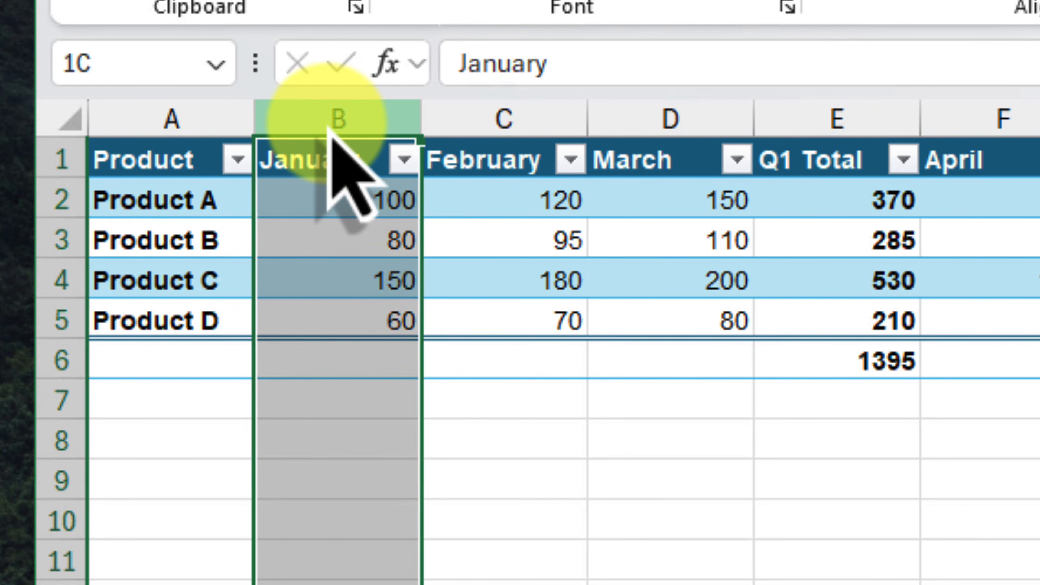
pyautogui.moveTo(330, 129); pyautogui.dragTo(702, 110)
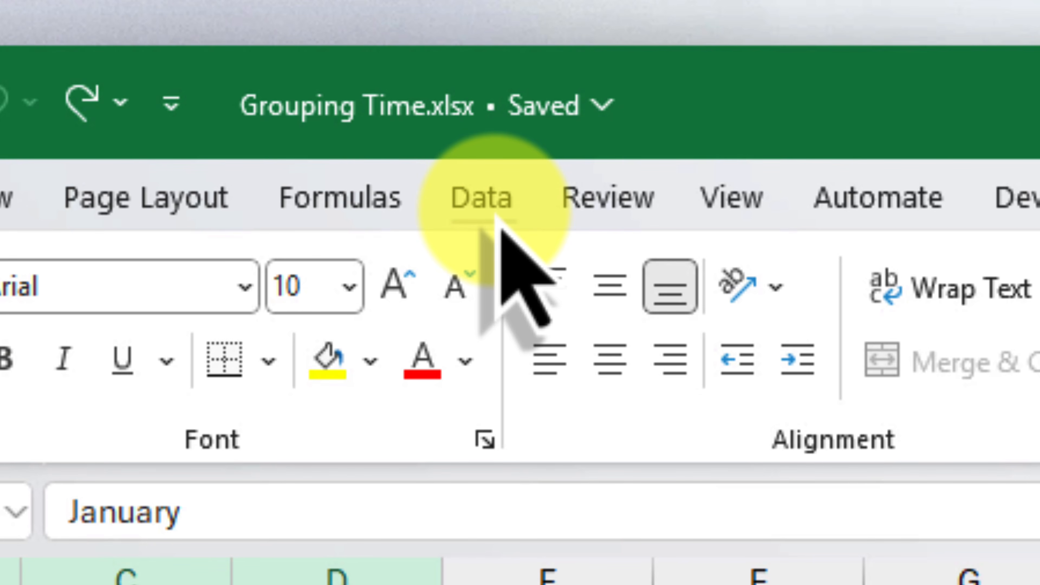
pyautogui.click(497, 219)
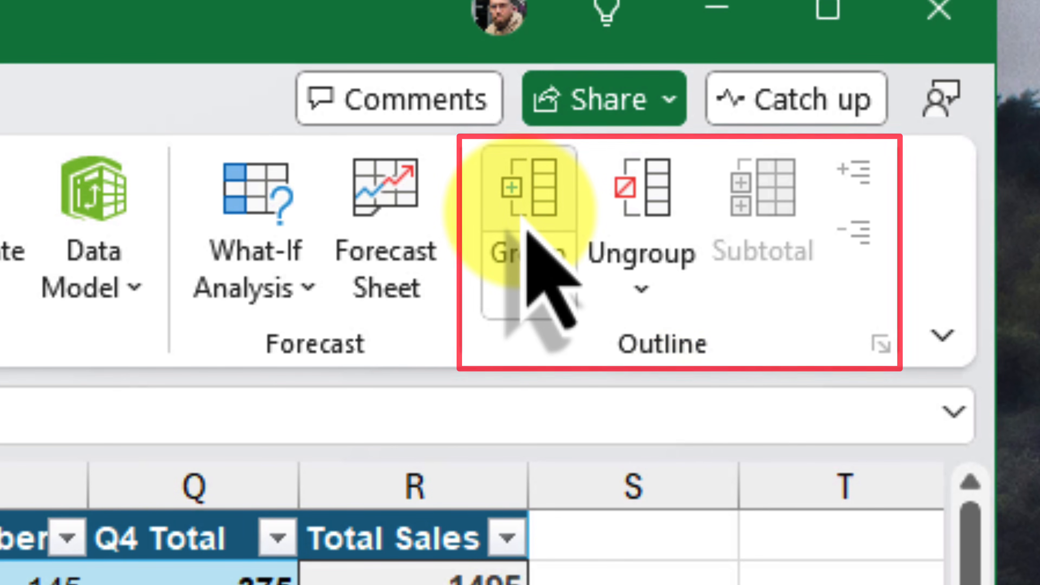
pyautogui.click(528, 233)
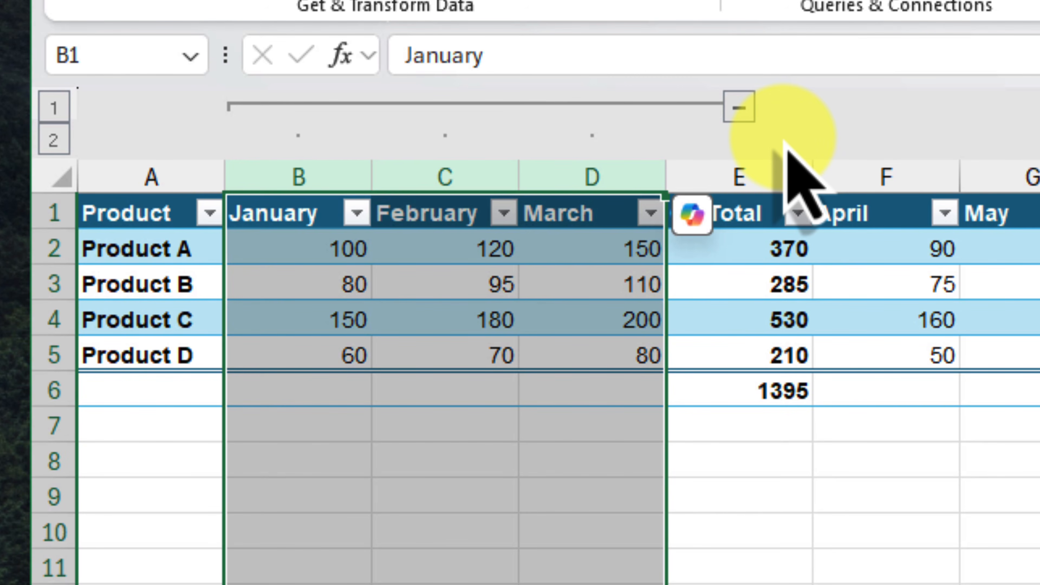
# - Collapse the January–March column group and expand it again
pyautogui.click(737, 107)
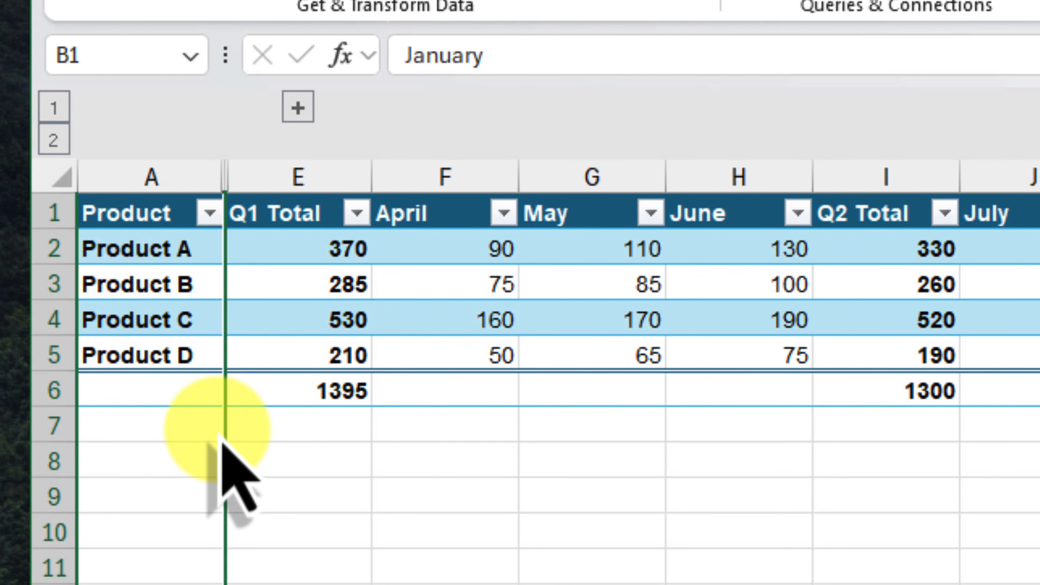
pyautogui.click(298, 108)
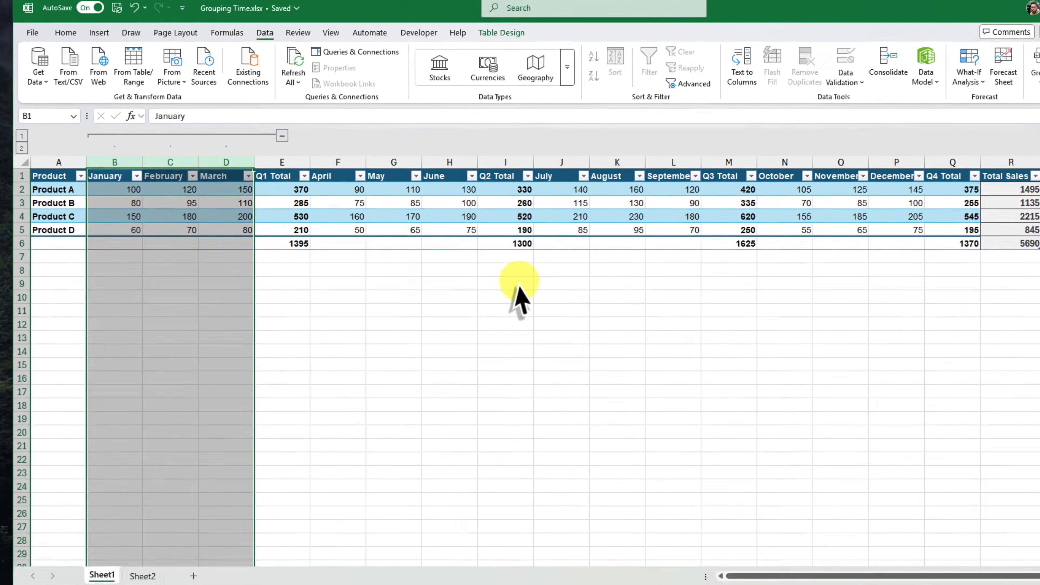
pyautogui.click(459, 270)
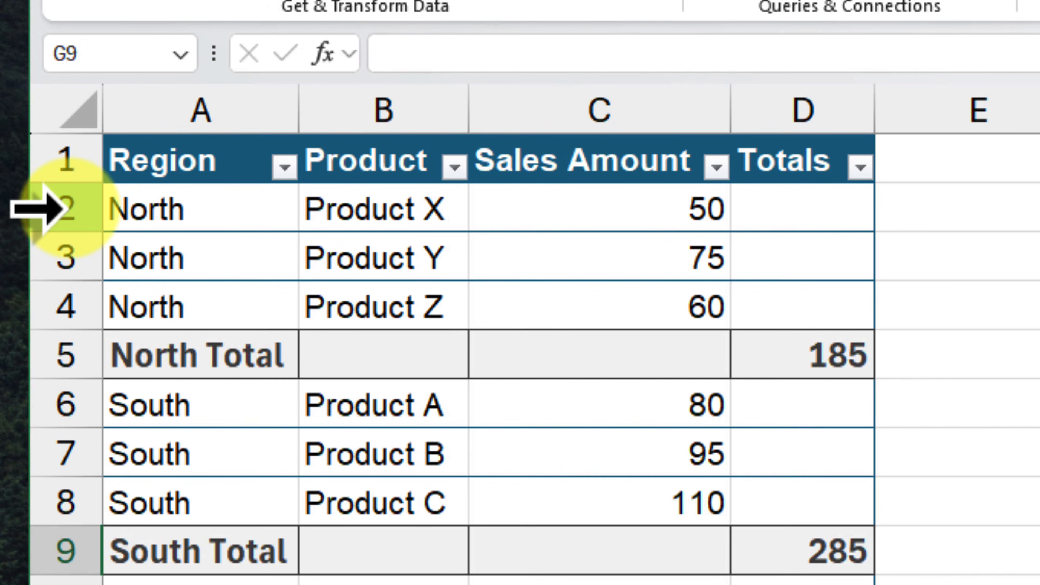
# - Group rows 2 to 4 holding the North region's products on the second sheet
pyautogui.click(64, 209)
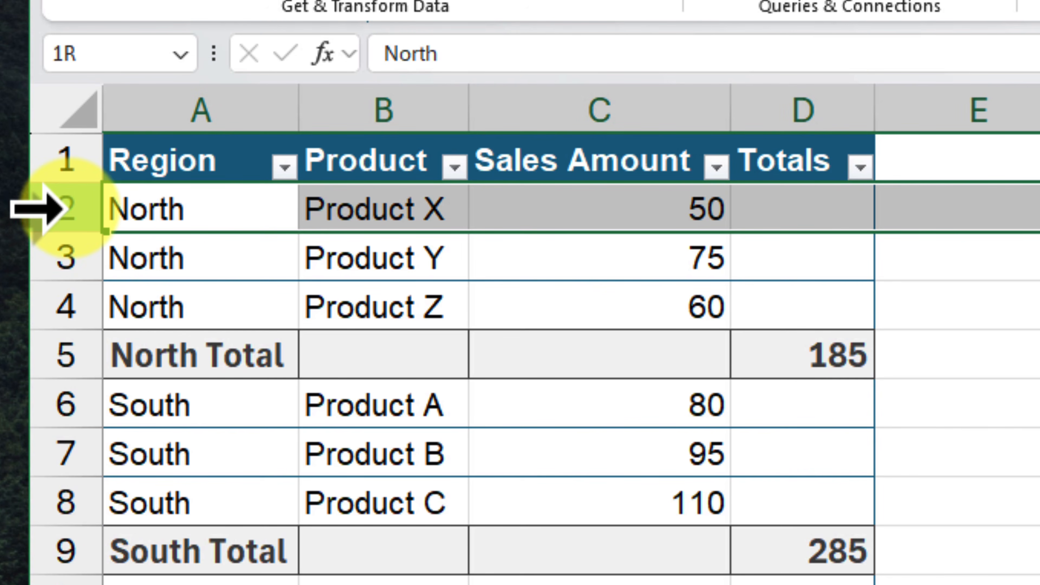
pyautogui.moveTo(63, 209); pyautogui.dragTo(72, 323)
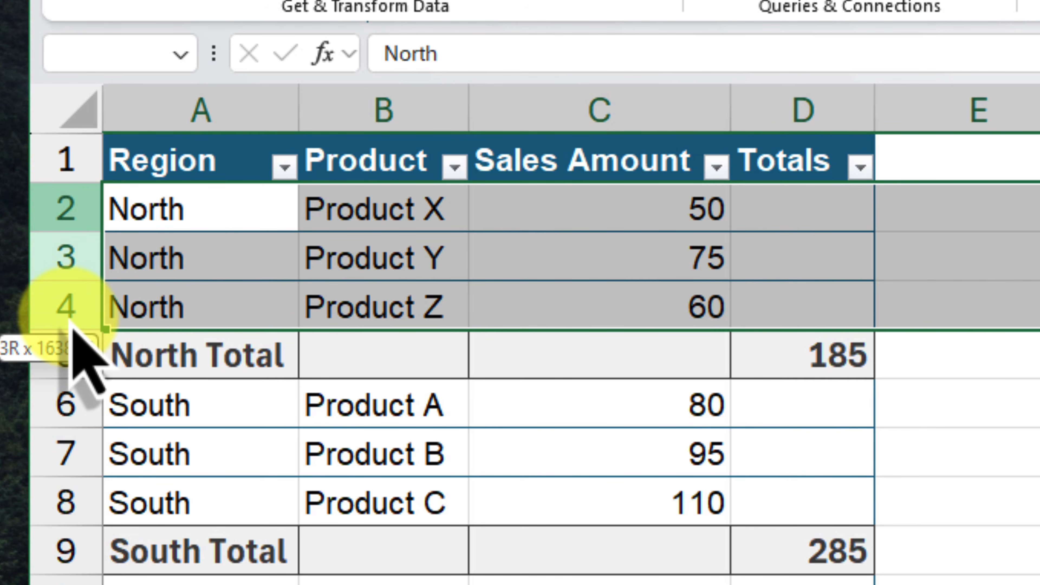
pyautogui.moveTo(72, 324); pyautogui.dragTo(71, 324)
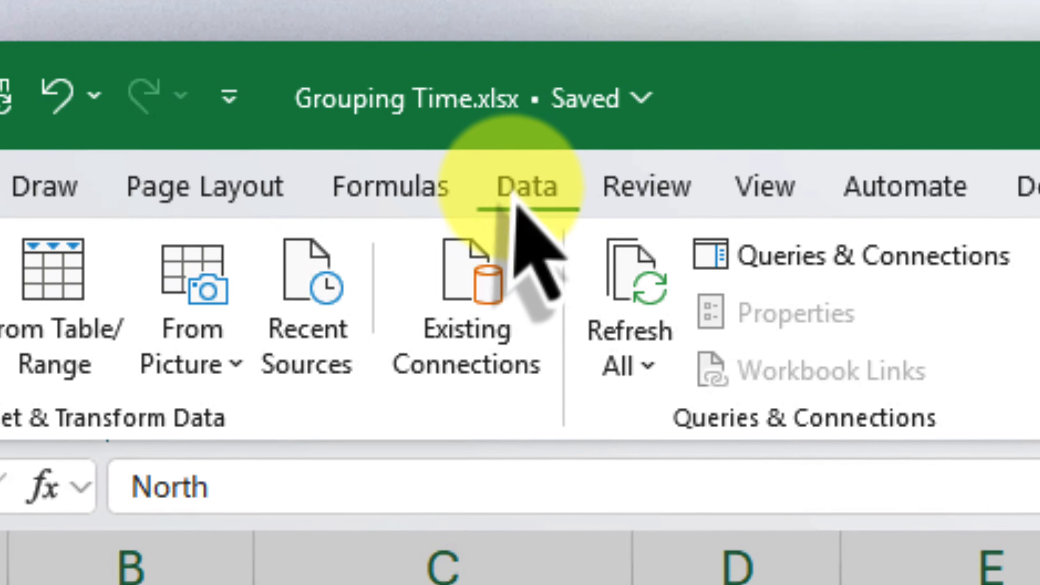
pyautogui.click(515, 197)
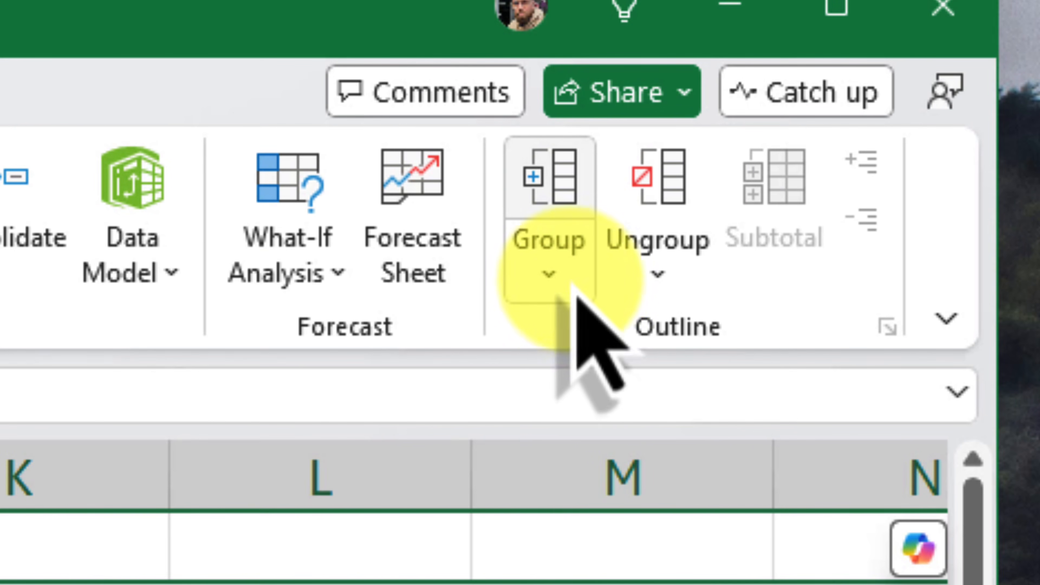
pyautogui.click(565, 198)
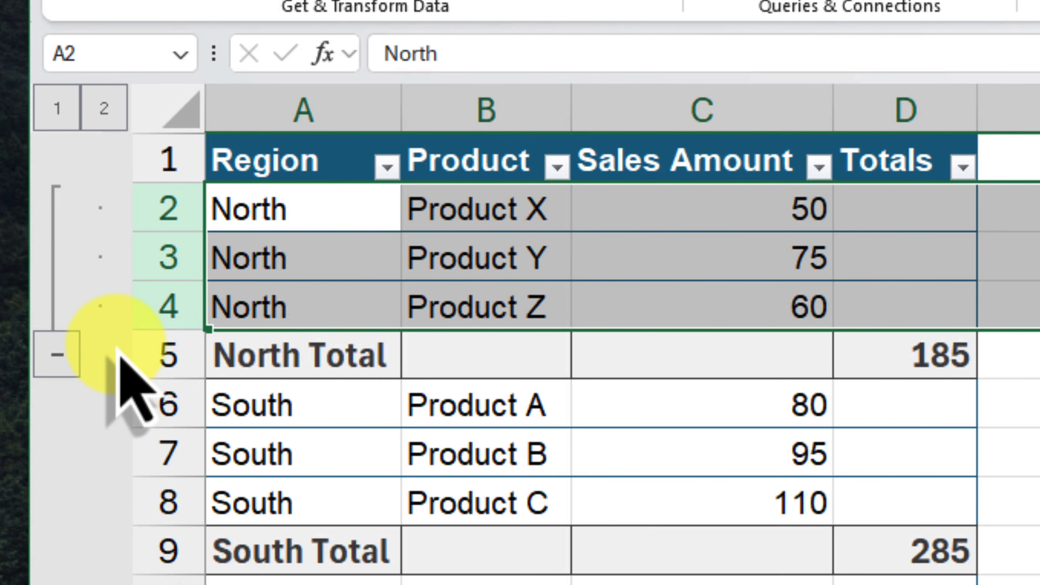
# - Collapse the North row group and expand it again
pyautogui.click(61, 354)
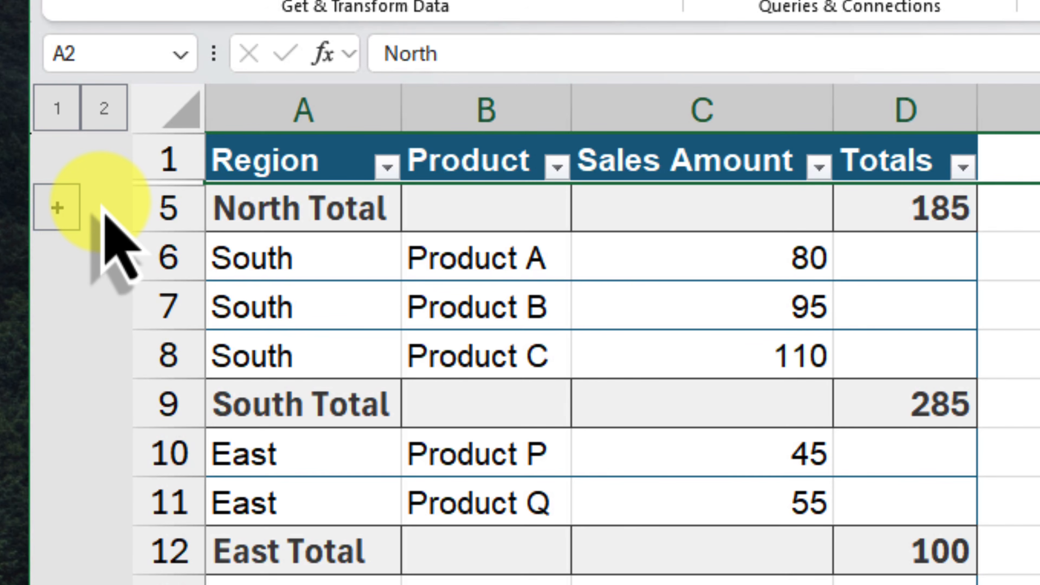
pyautogui.click(57, 208)
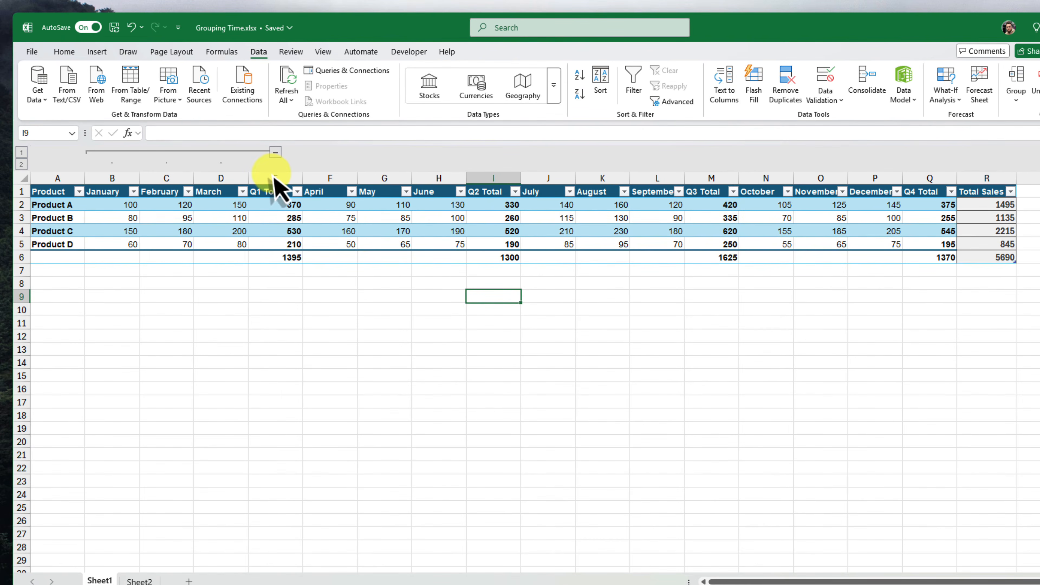
# - Examine the Q1, Q2, Q3 and Q4 Total columns one after another on the first sheet
pyautogui.click(273, 176)
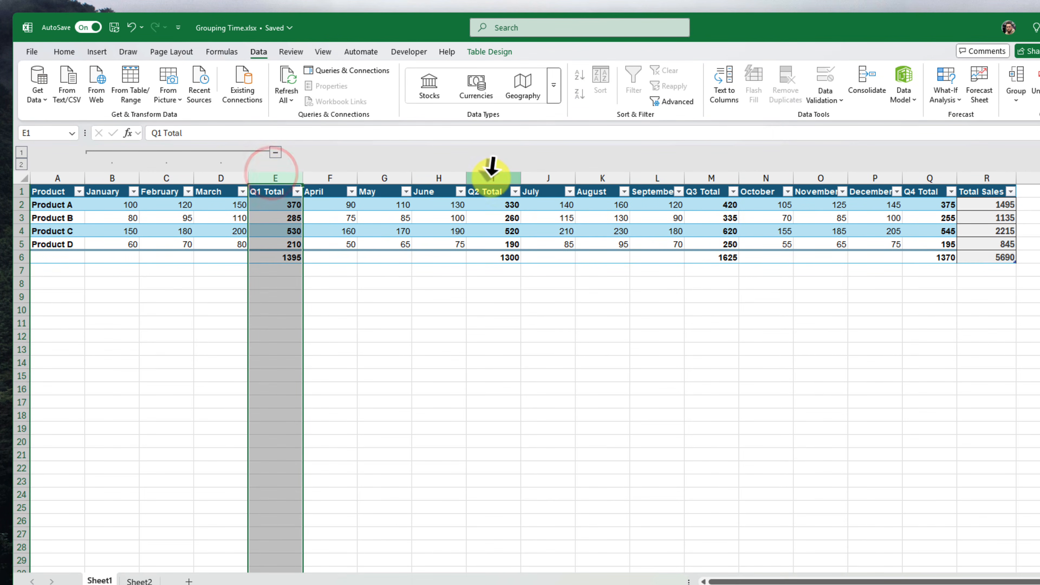
pyautogui.click(491, 172)
pyautogui.click(714, 176)
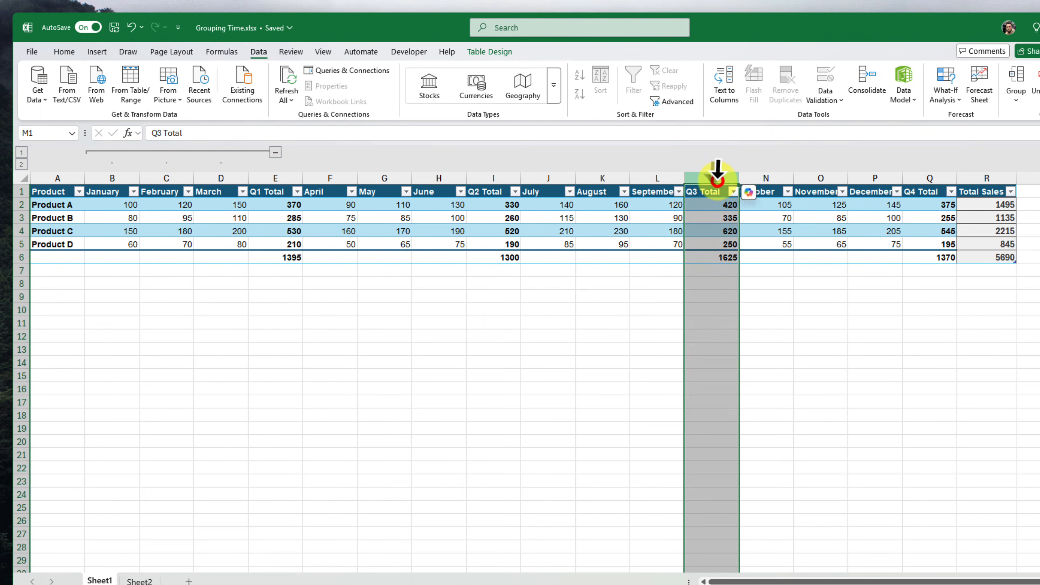
pyautogui.click(930, 179)
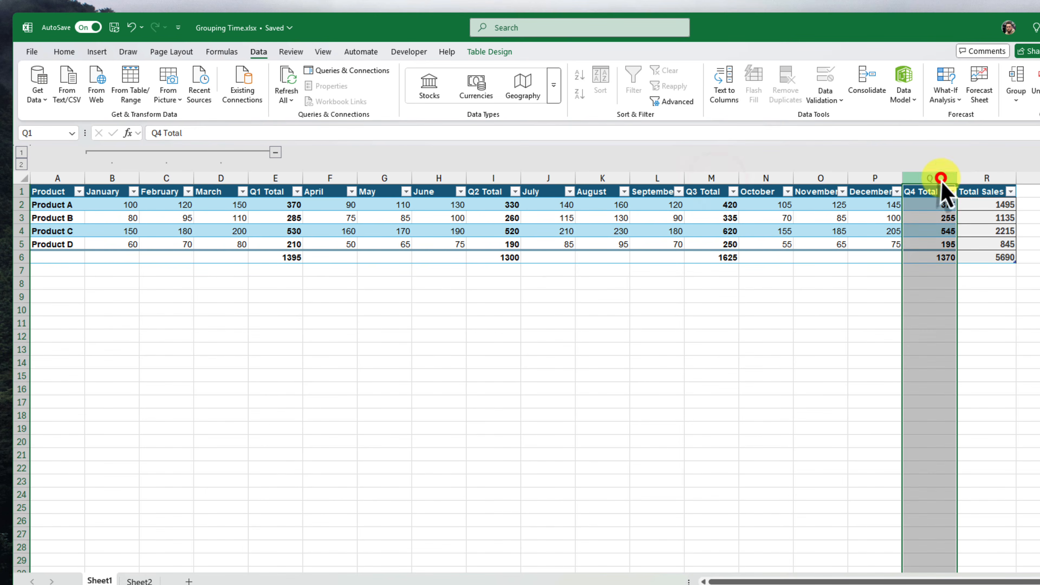
pyautogui.click(430, 285)
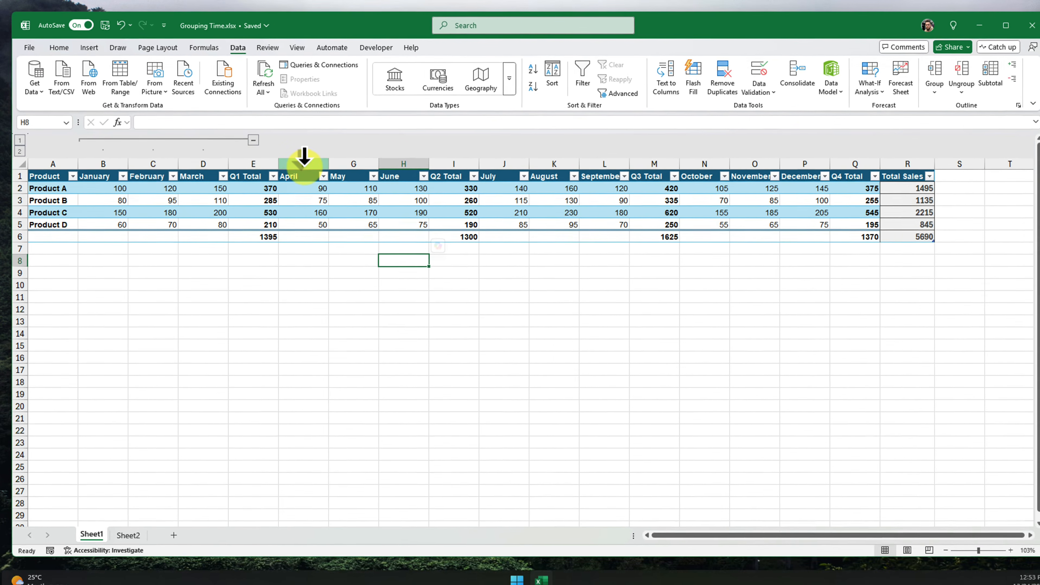
# - Group the April, May and June columns (F to H)
pyautogui.moveTo(330, 178); pyautogui.dragTo(398, 149)
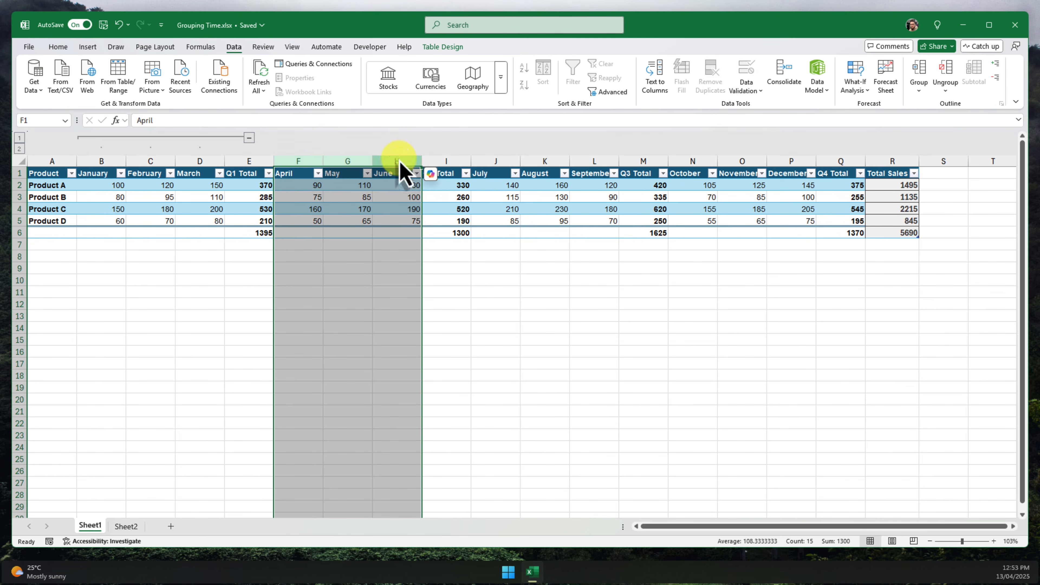
pyautogui.click(235, 45)
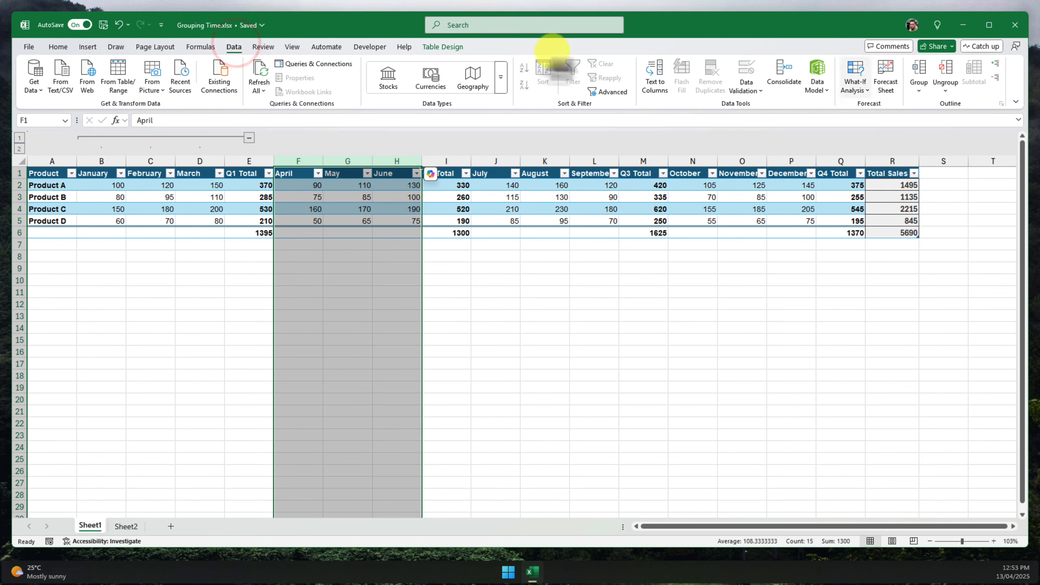
pyautogui.click(919, 71)
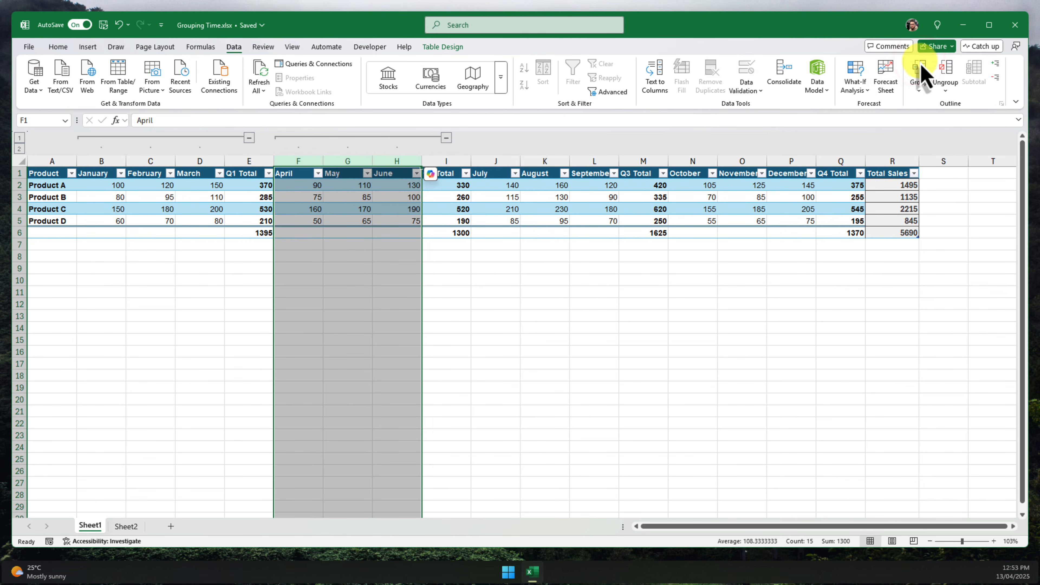
# - Group the July–September columns (J to L), then separately group the October–December columns (N to P)
pyautogui.moveTo(495, 161); pyautogui.dragTo(587, 161)
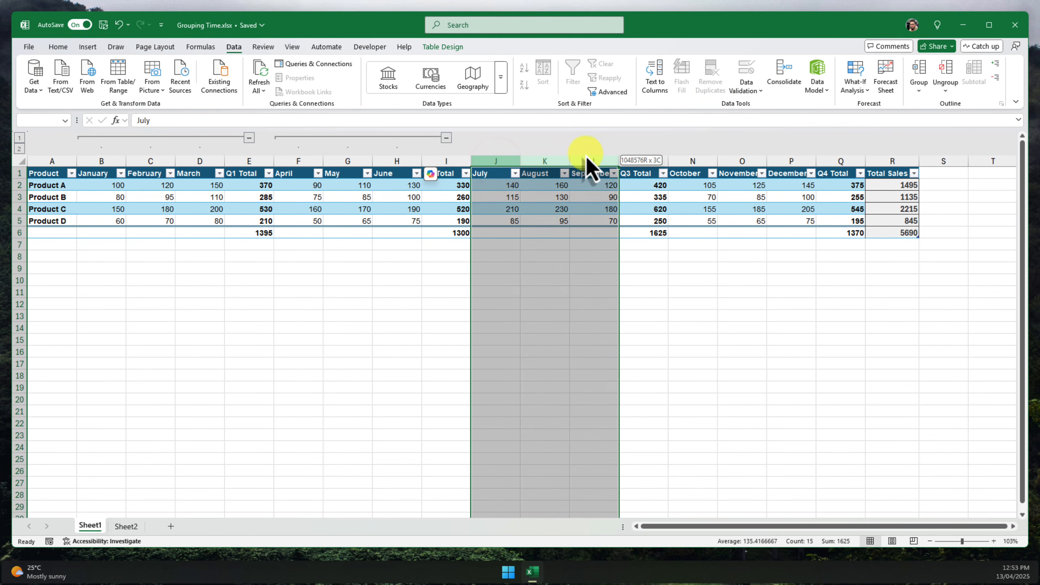
pyautogui.click(919, 71)
pyautogui.moveTo(692, 161); pyautogui.dragTo(790, 166)
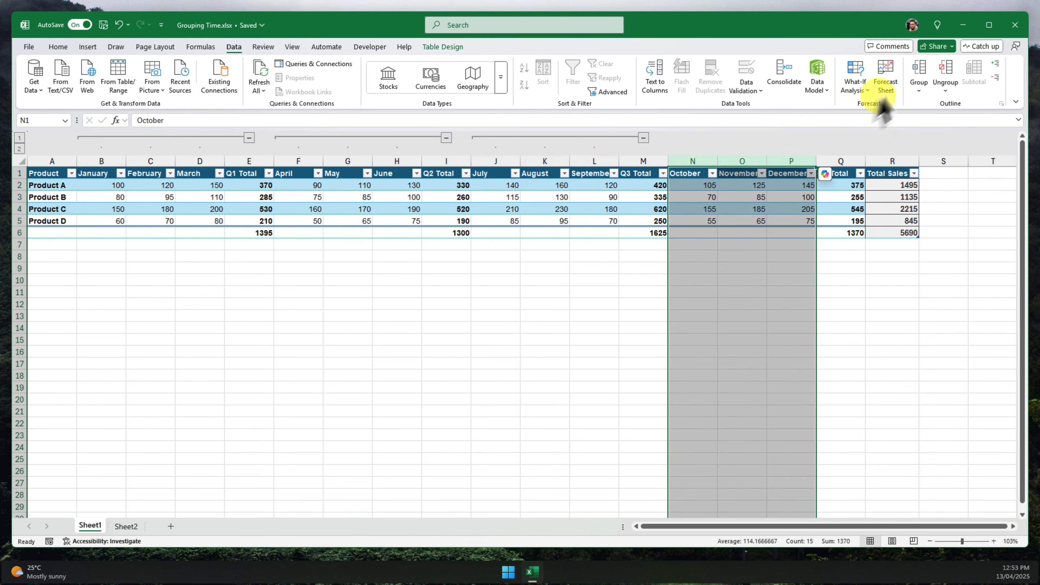
pyautogui.click(924, 69)
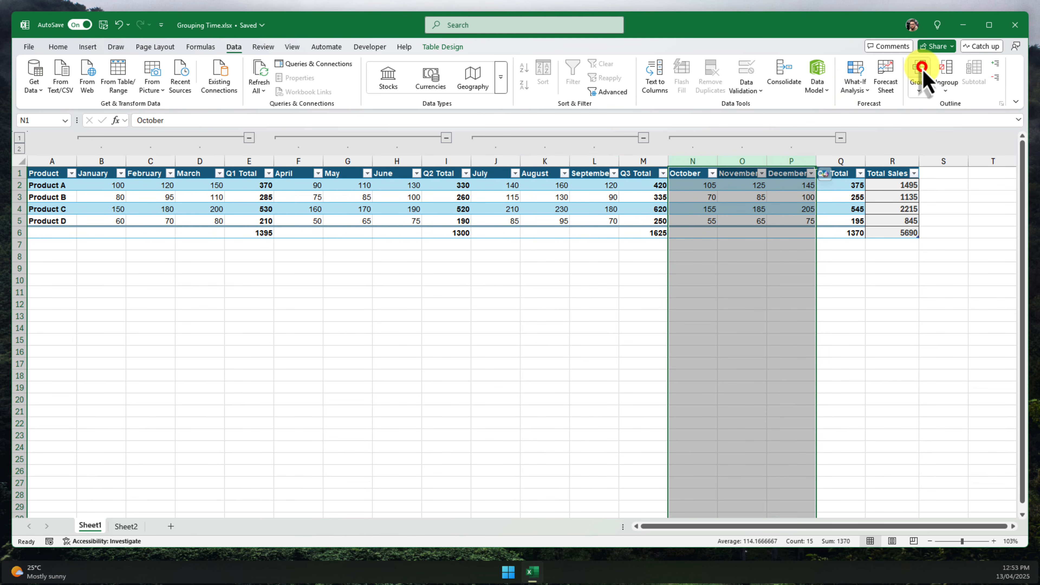
# - Group columns B through Q into one outer level spanning all months and quarter totals
pyautogui.click(598, 246)
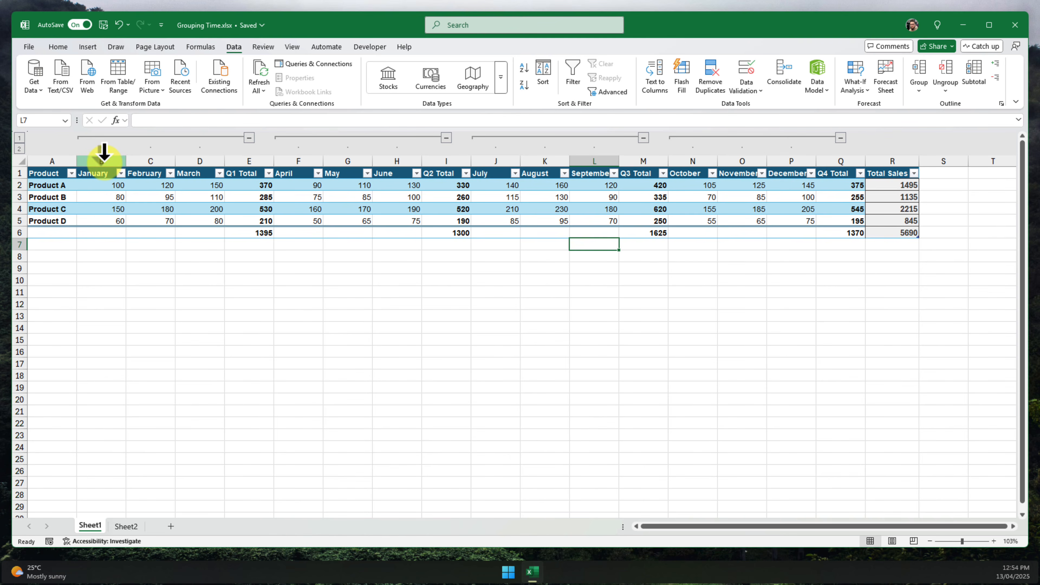
pyautogui.moveTo(104, 152); pyautogui.dragTo(841, 156)
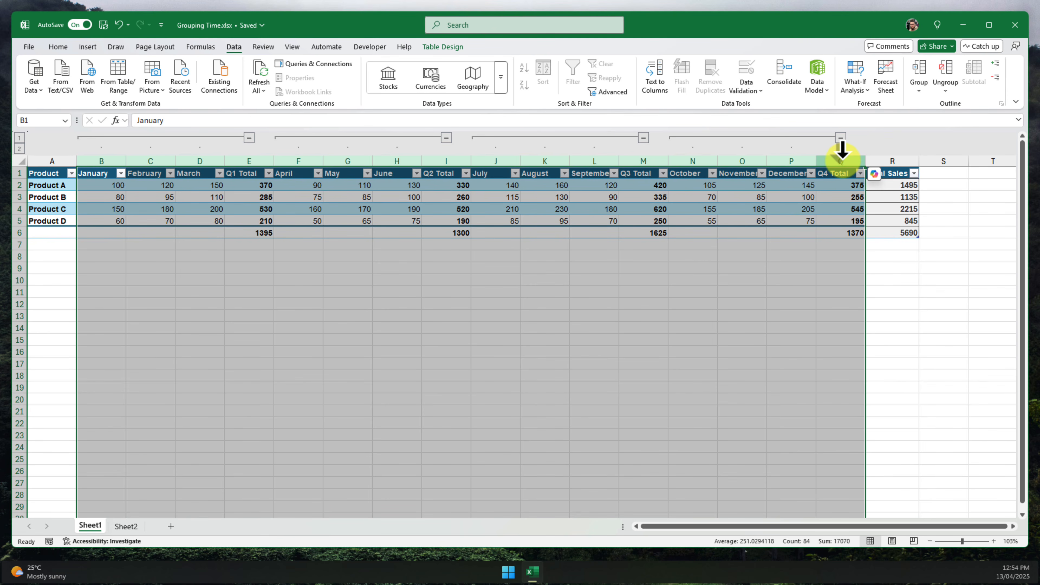
pyautogui.click(924, 67)
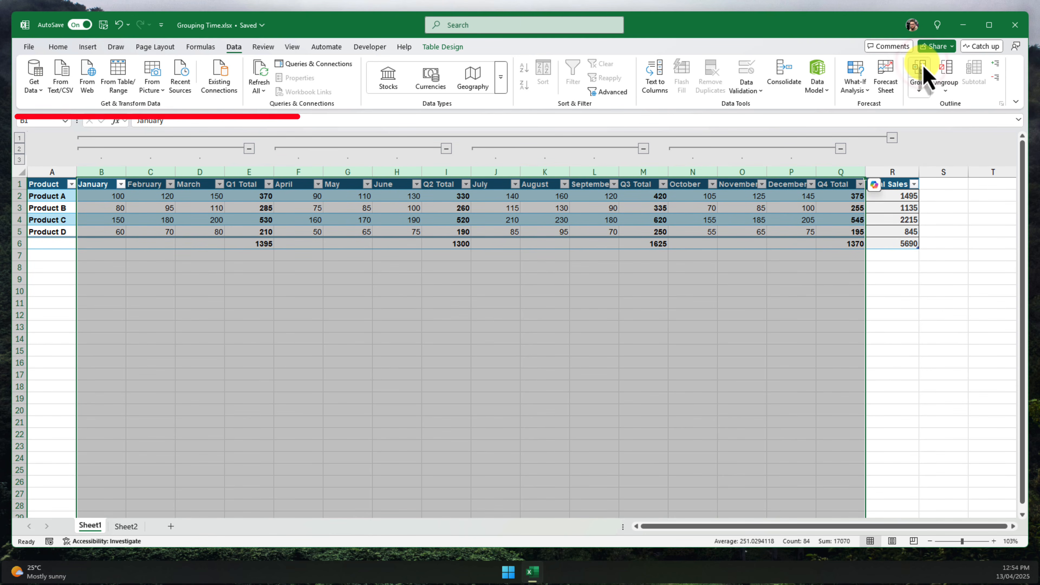
pyautogui.click(939, 196)
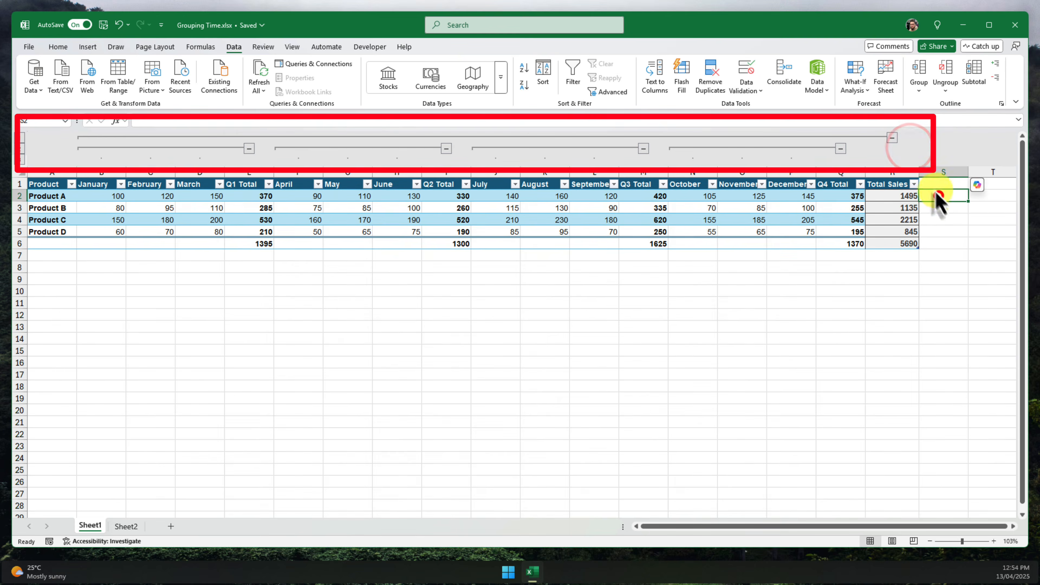
# - Collapse each of the four quarterly month groups so only quarter totals show
pyautogui.click(906, 148)
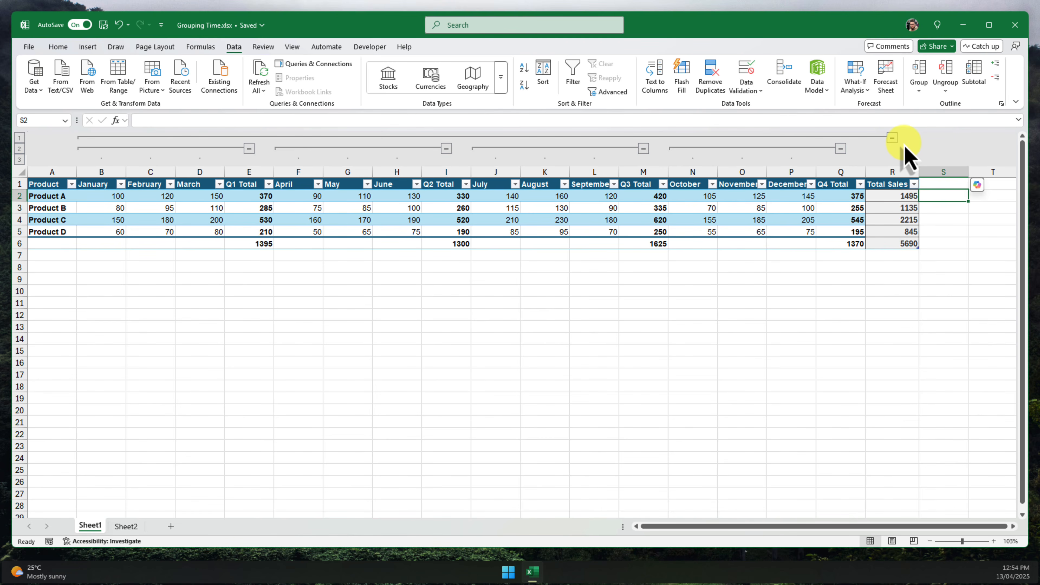
pyautogui.click(249, 149)
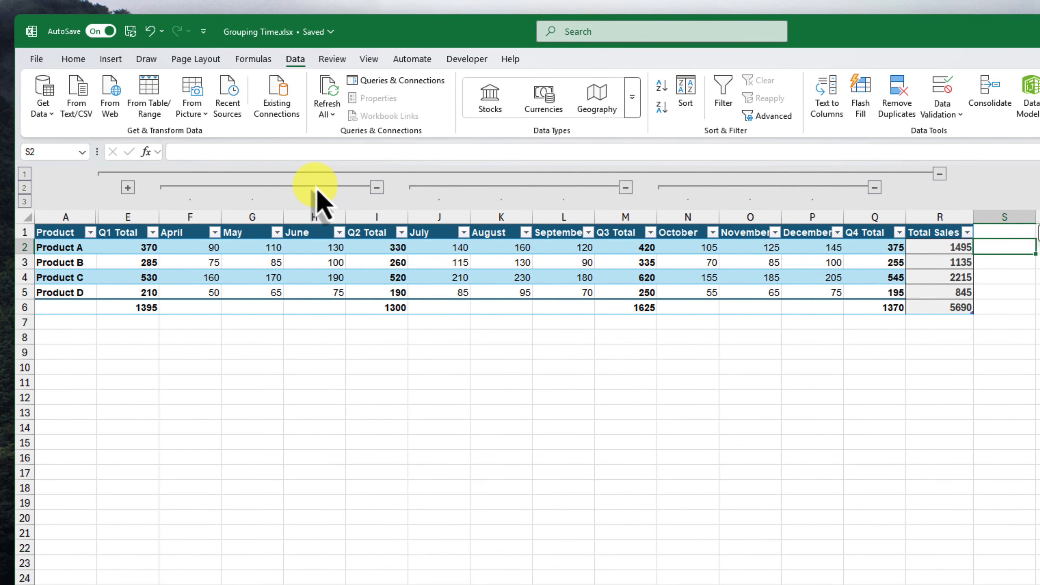
pyautogui.click(376, 188)
pyautogui.click(439, 187)
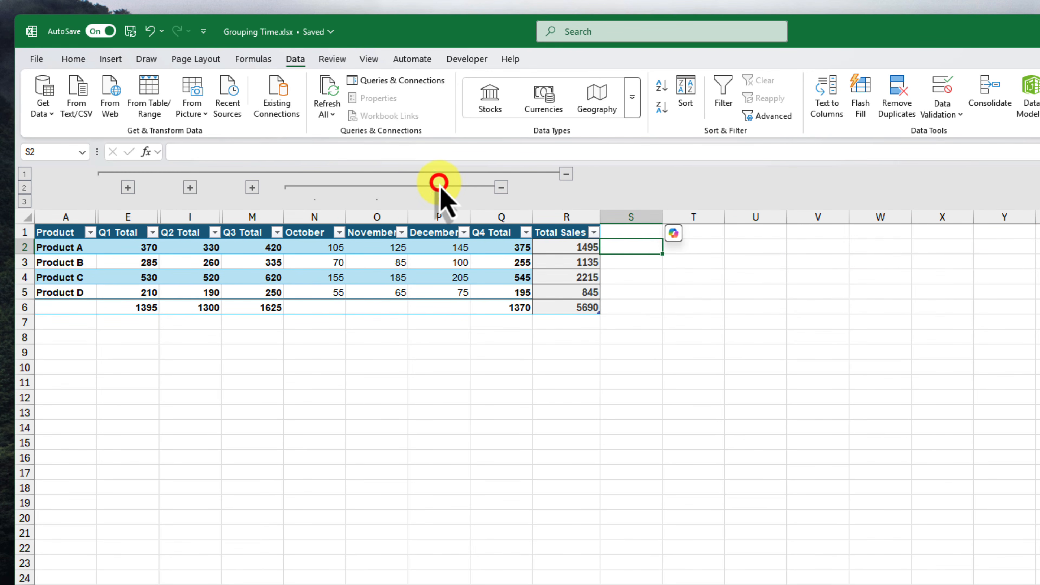
pyautogui.click(500, 187)
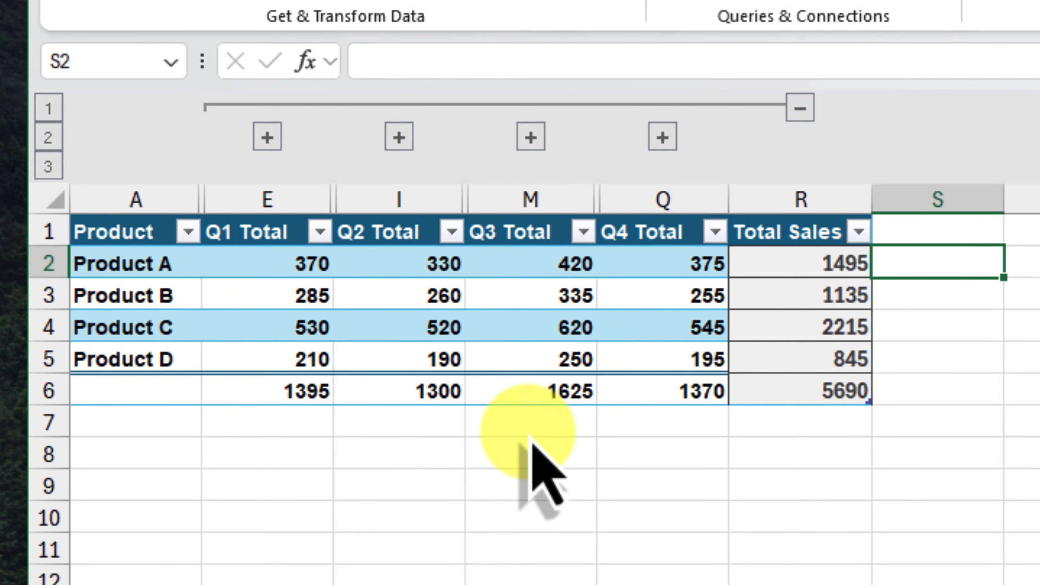
# - Collapse the outer column group, expand it again, and expand the April–June group
pyautogui.click(801, 108)
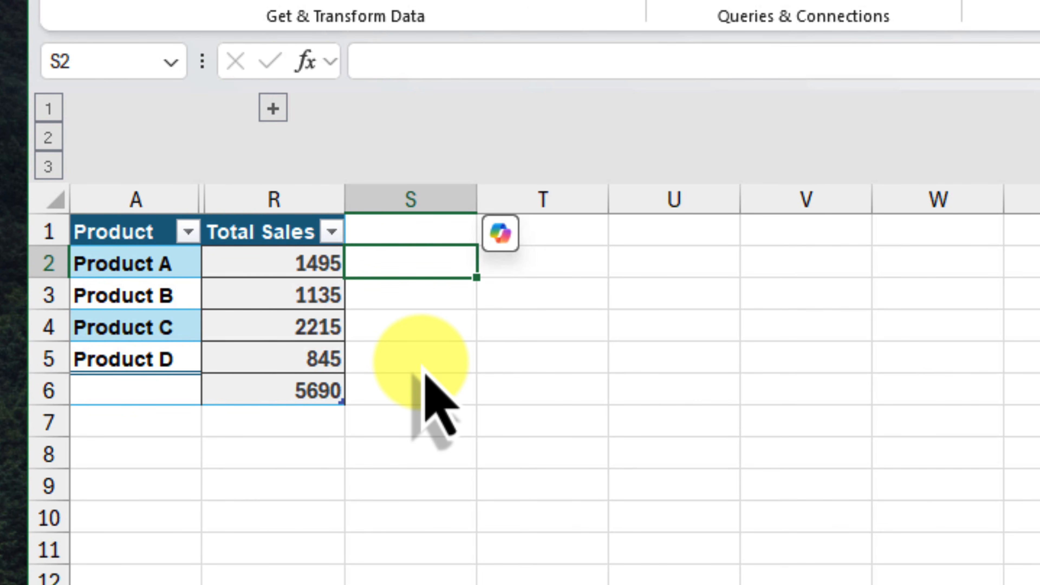
pyautogui.click(273, 108)
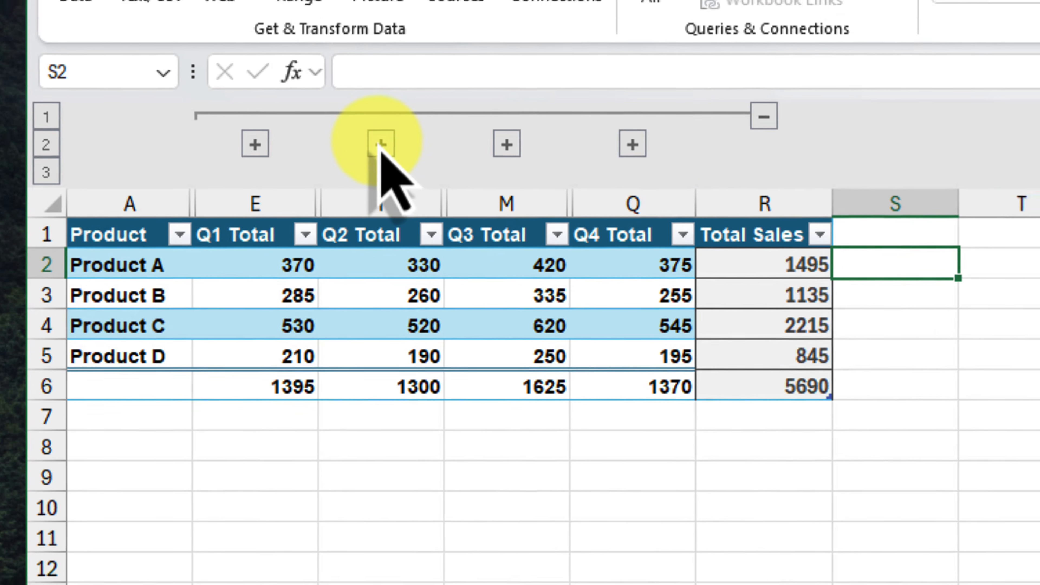
pyautogui.click(399, 136)
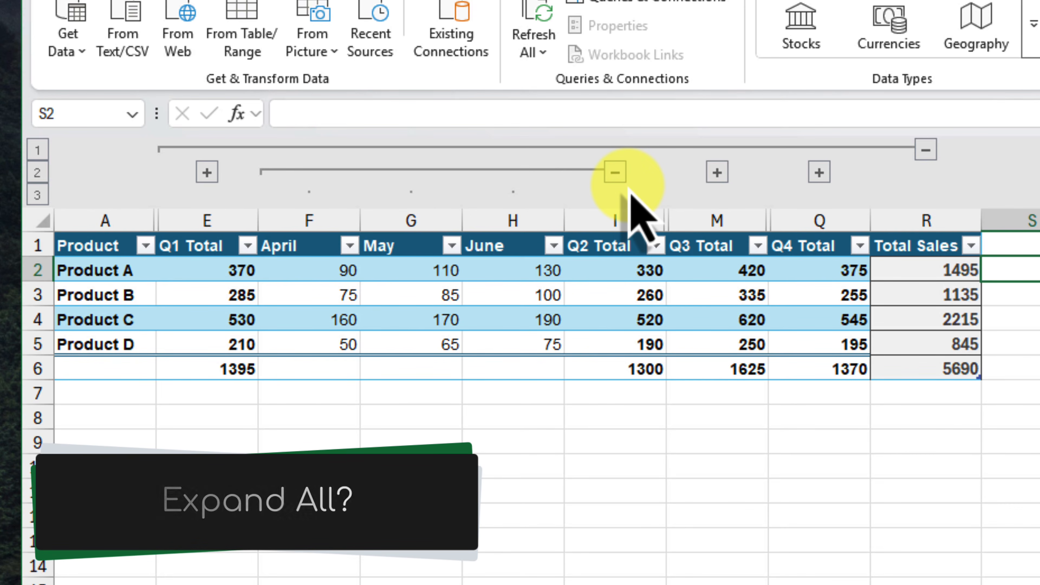
# - Select the whole table, expand every column group at once, then collapse all details again
pyautogui.click(510, 295)
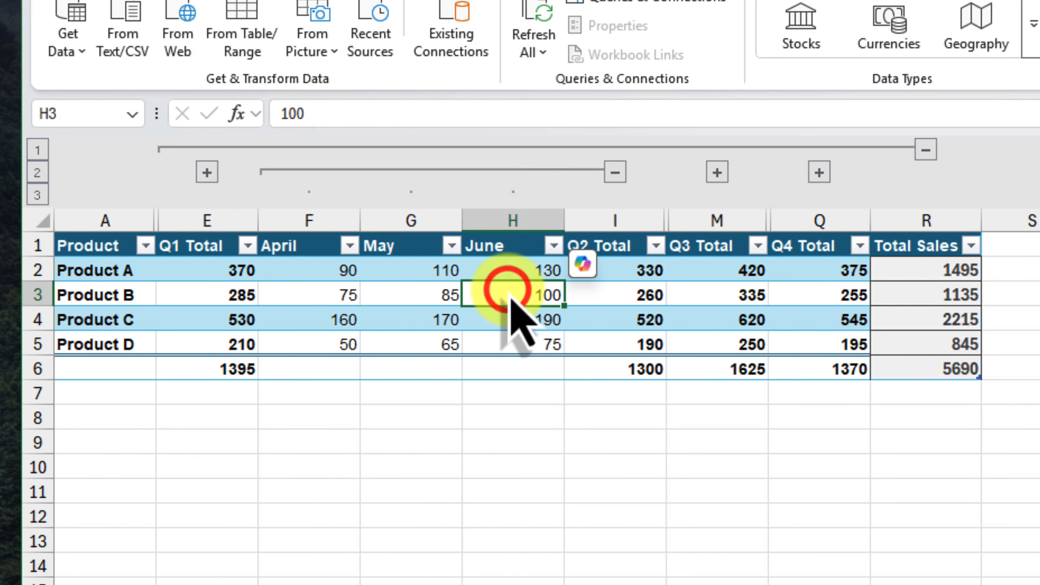
pyautogui.hotkey('ctrl', 'a')
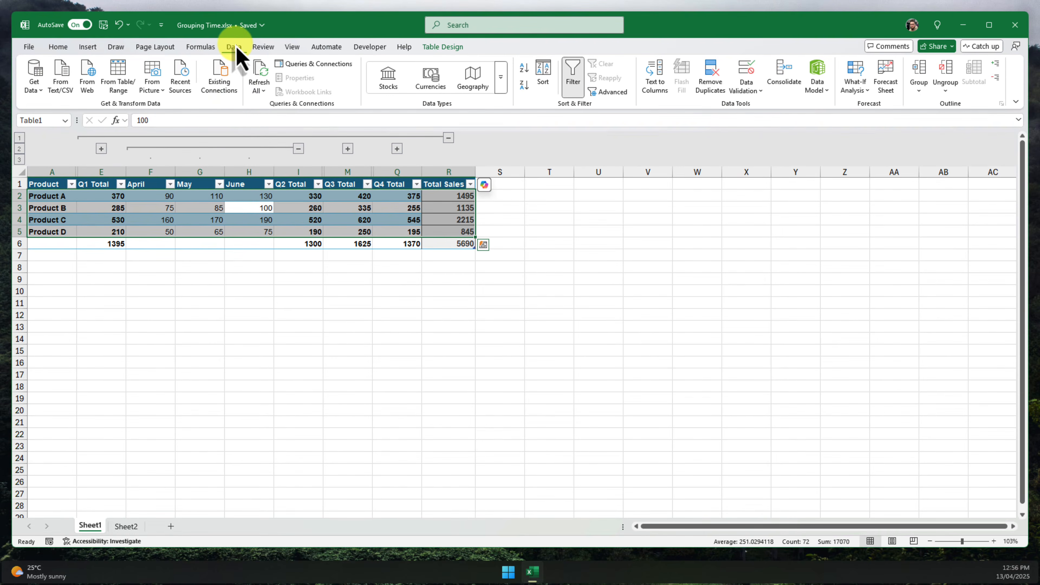
pyautogui.click(290, 25)
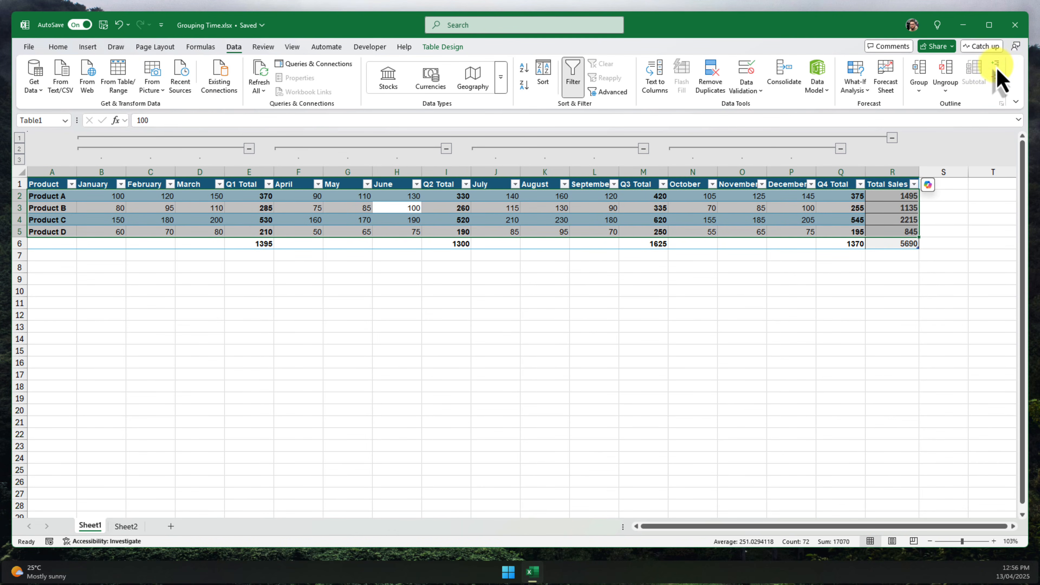
pyautogui.click(997, 78)
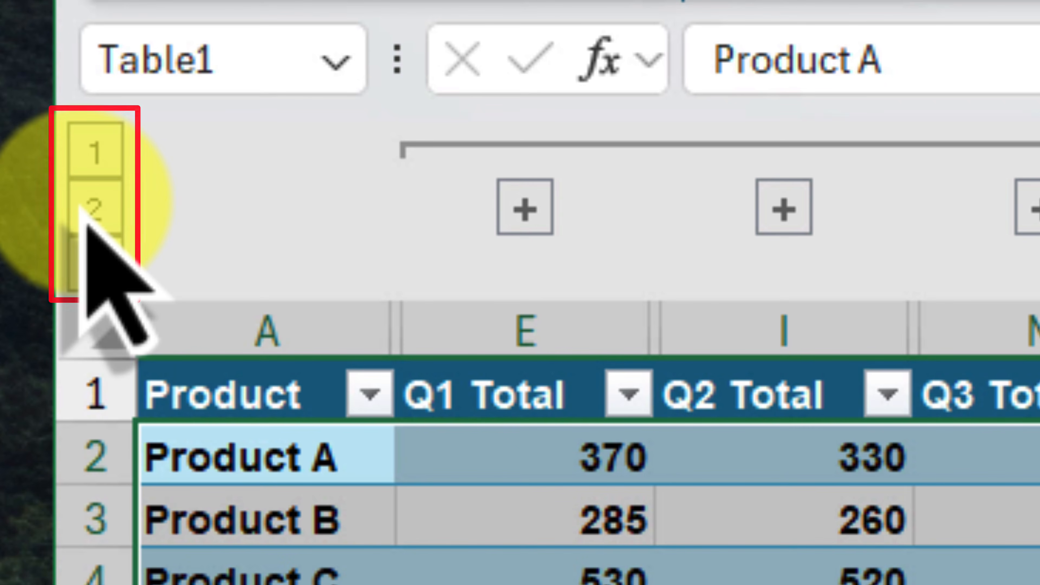
# - Switch outline levels to show quarter totals, then only product totals, then every column again
pyautogui.click(90, 209)
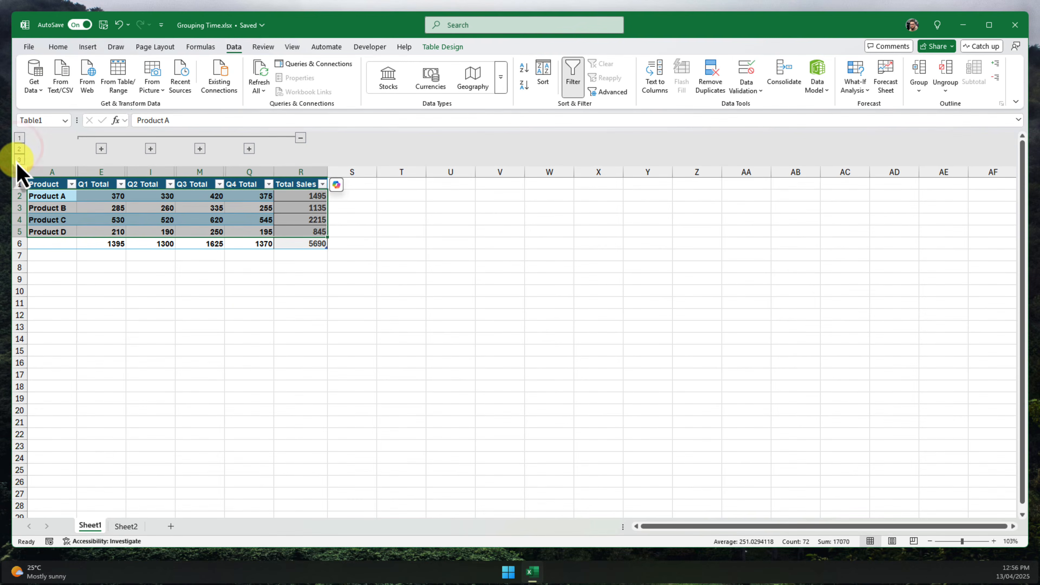
pyautogui.click(19, 160)
pyautogui.click(20, 137)
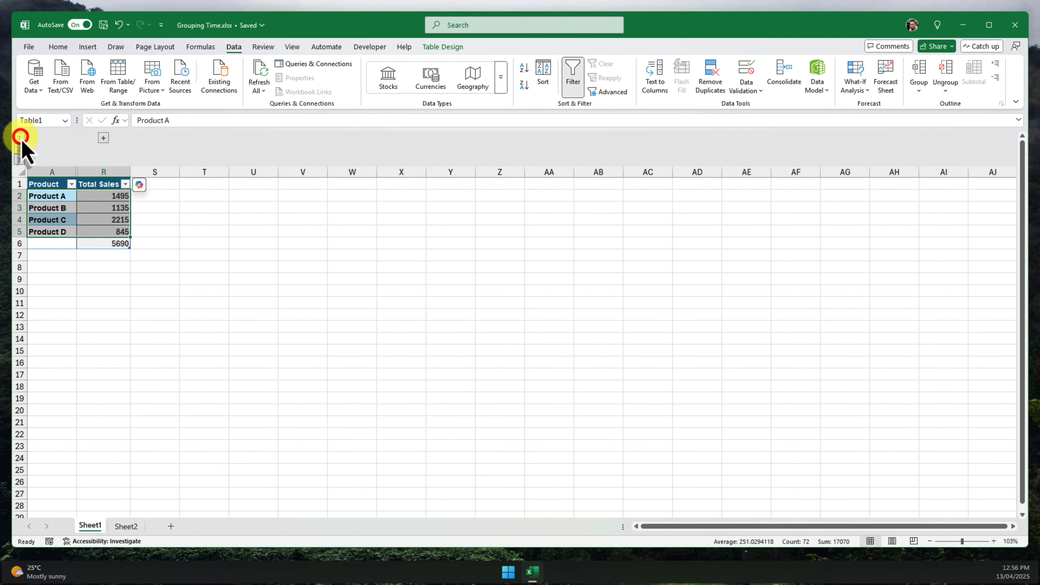
pyautogui.click(19, 149)
pyautogui.click(20, 160)
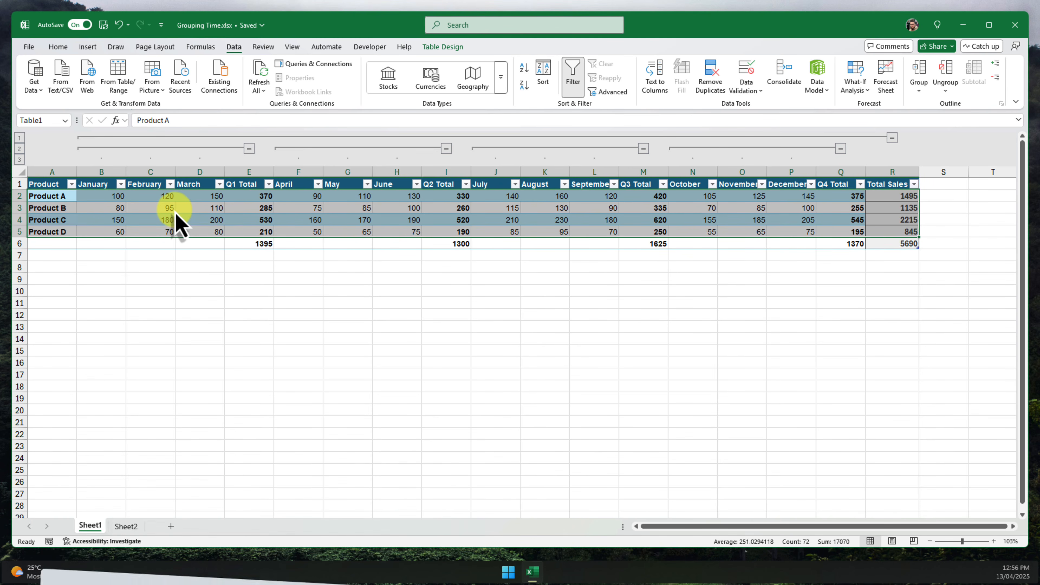
# - Select the January–March columns B through D and ungroup them from the outline
pyautogui.click(376, 256)
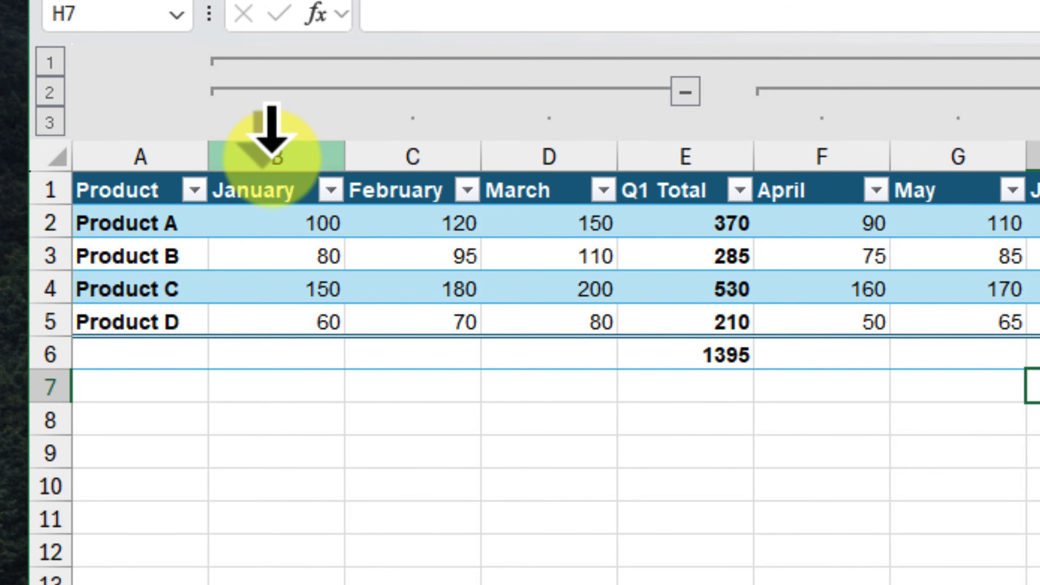
pyautogui.moveTo(272, 156); pyautogui.dragTo(560, 157)
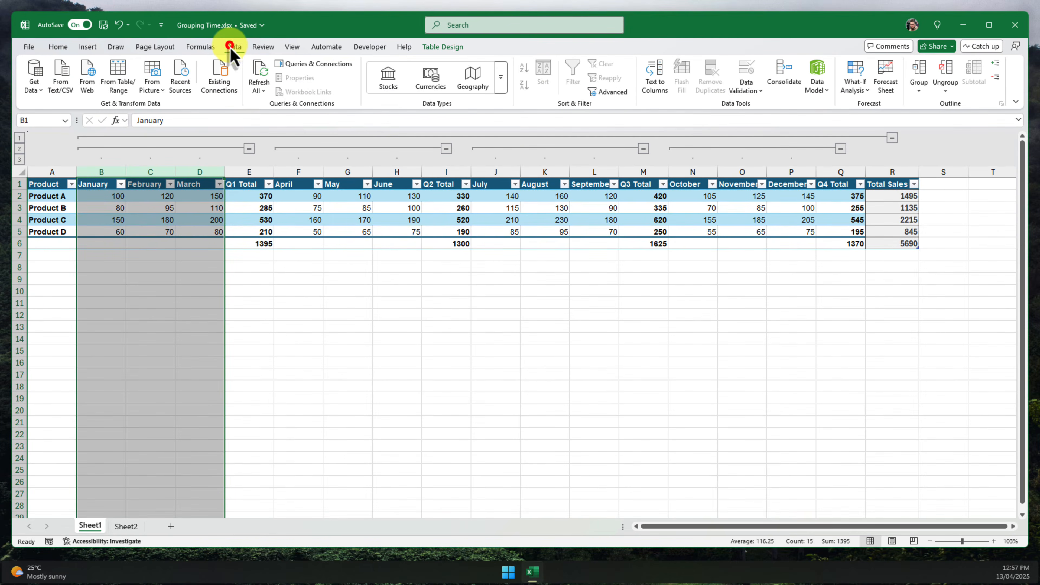
pyautogui.click(234, 47)
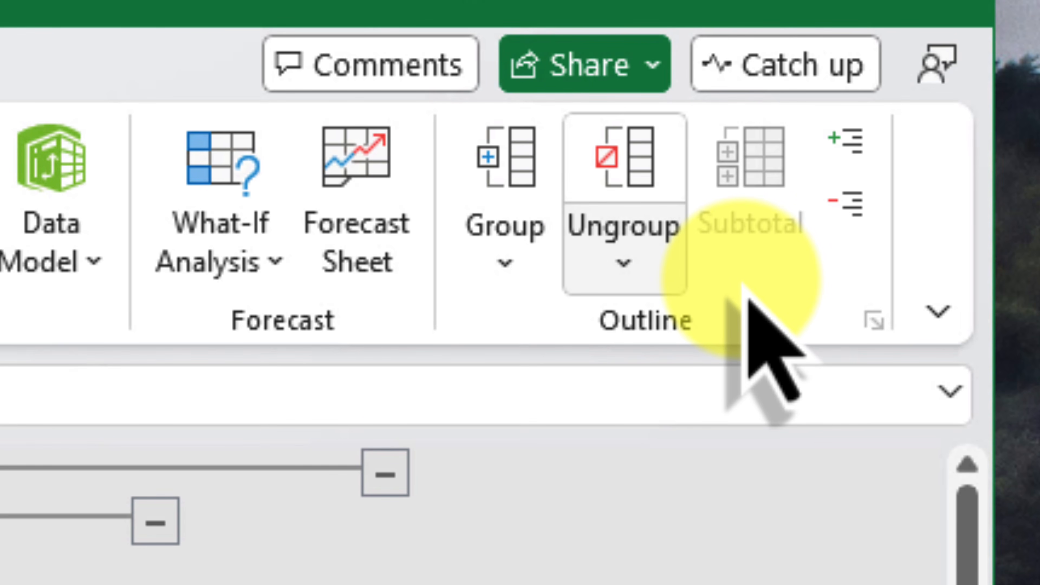
pyautogui.click(646, 257)
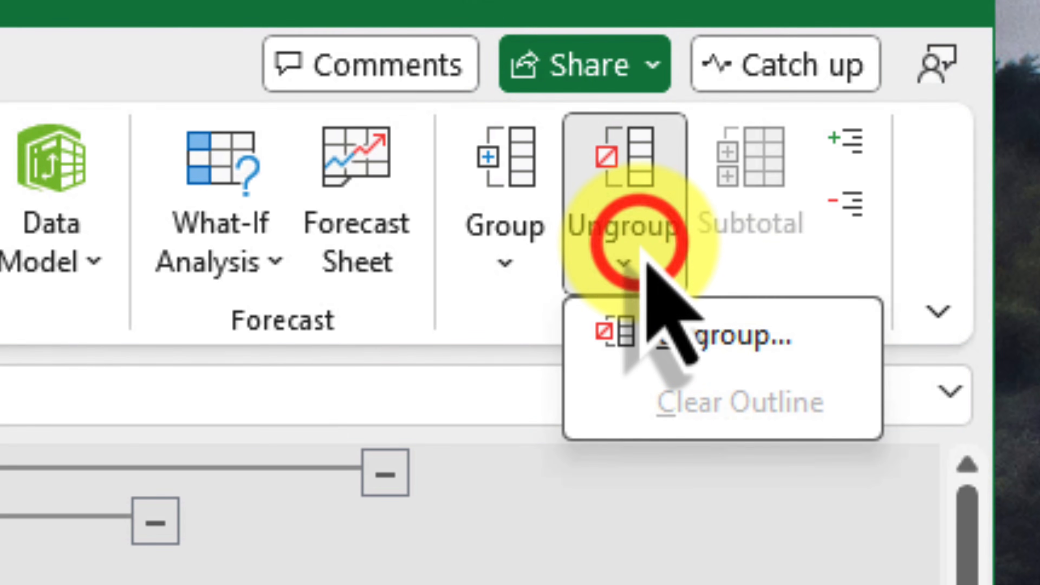
pyautogui.click(812, 338)
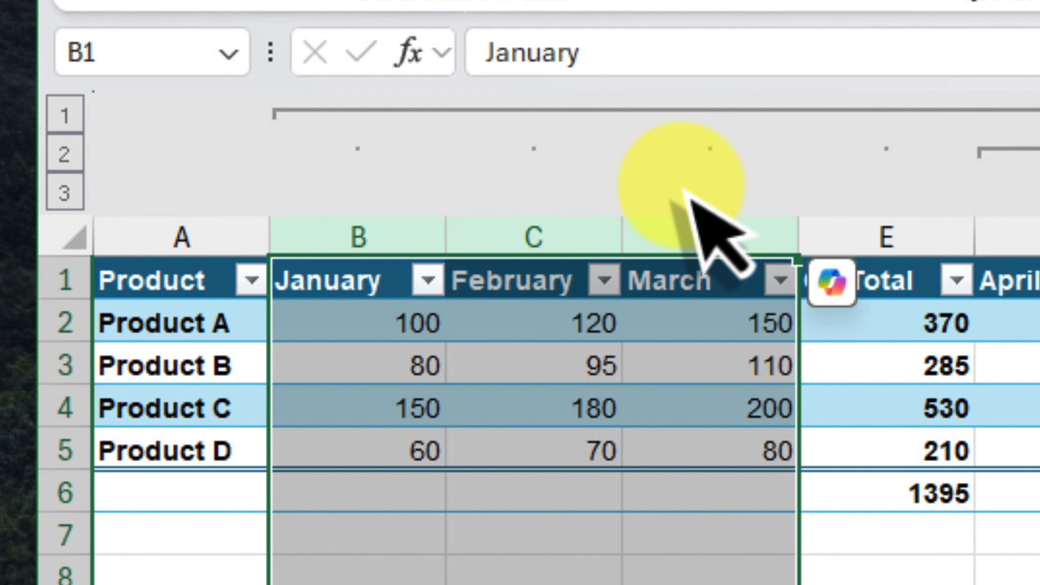
pyautogui.click(683, 192)
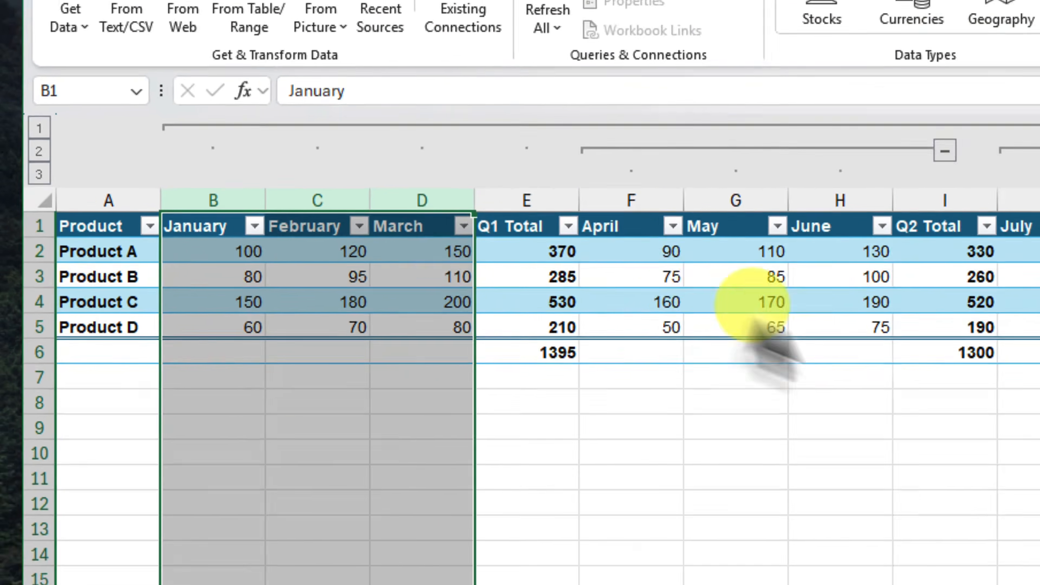
pyautogui.click(492, 277)
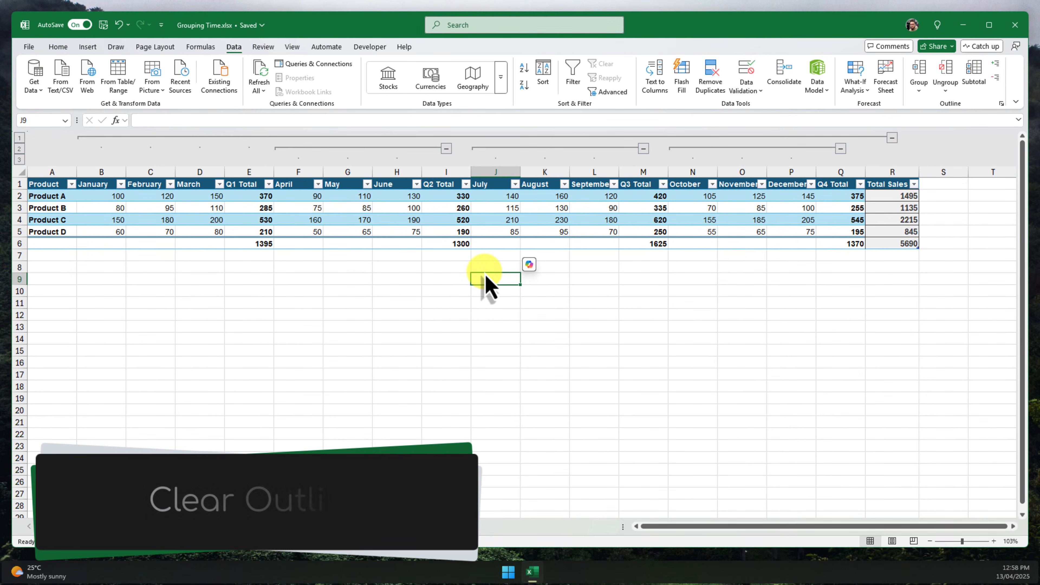
# - Clear the entire outline from the sheet and minimize the Excel window
pyautogui.click(946, 91)
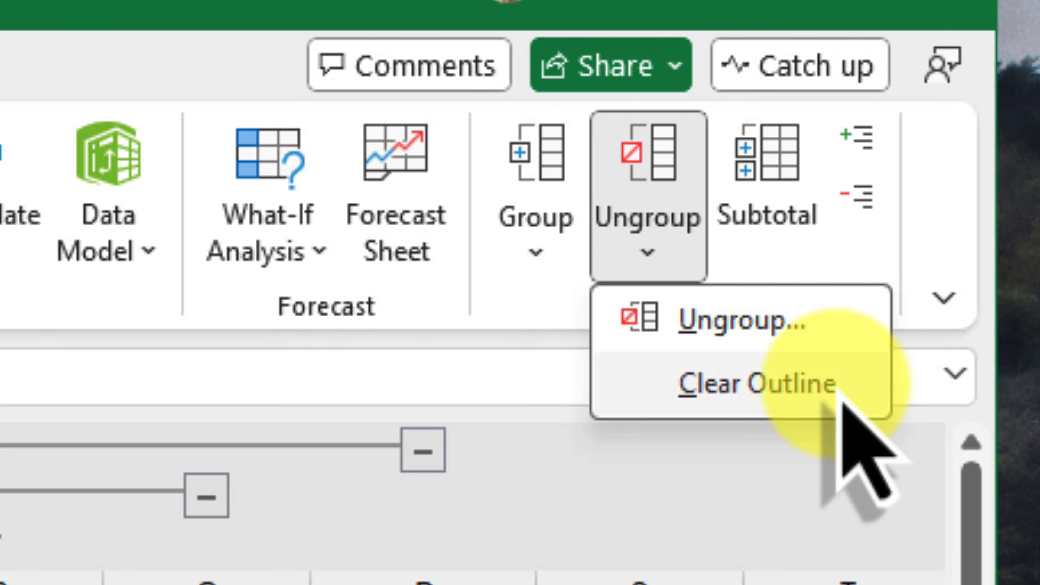
pyautogui.click(838, 387)
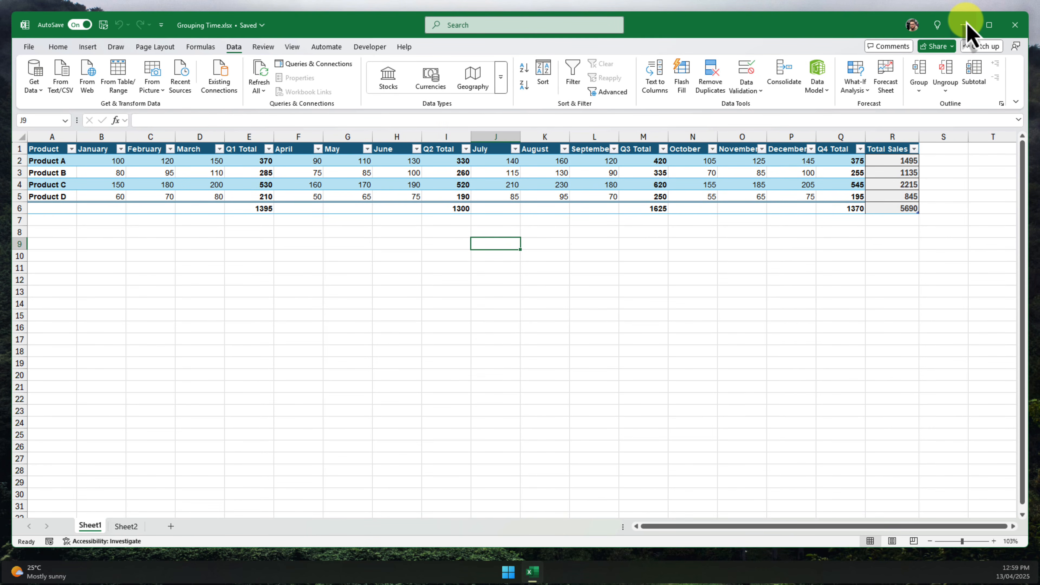
pyautogui.click(966, 25)
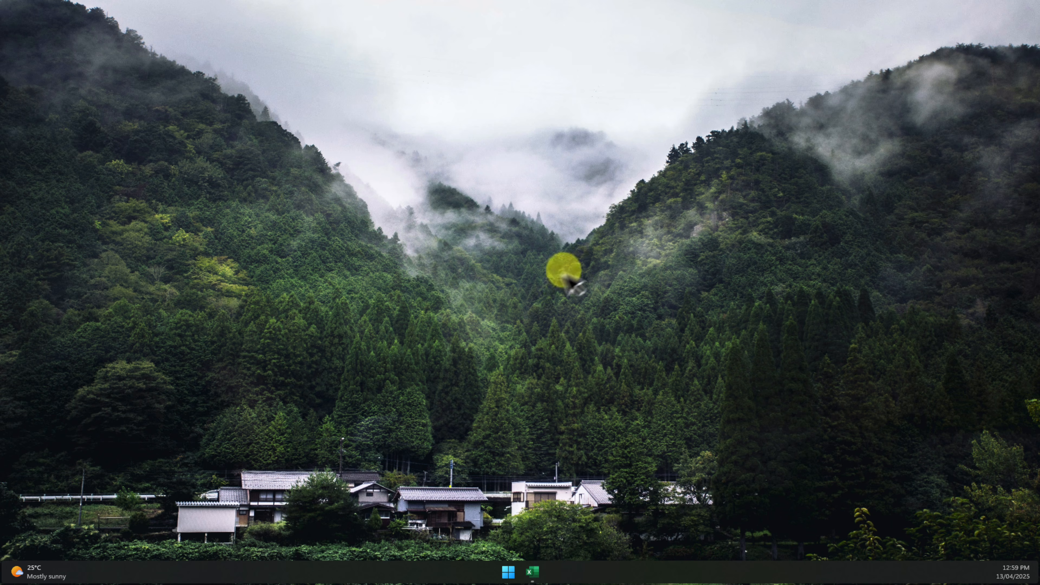